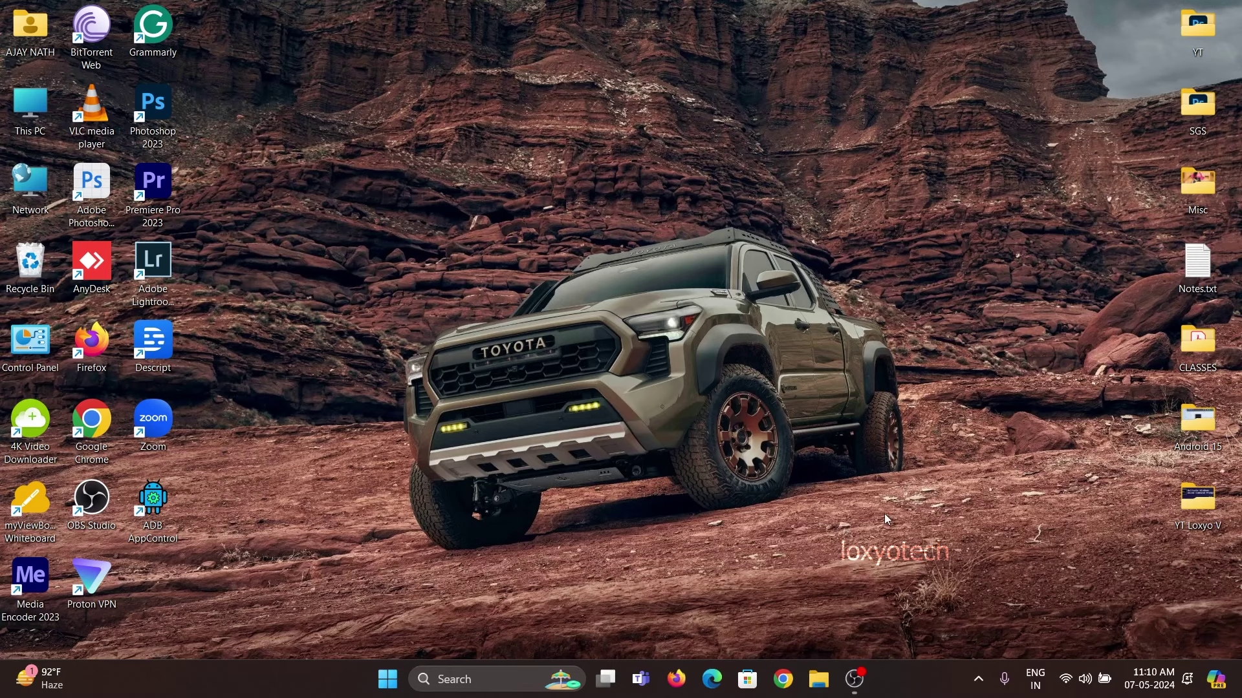
Open Task Manager's Performance memory view, showing about 7.2 GB in use and 8.4 GB cached.
right_click(908, 675)
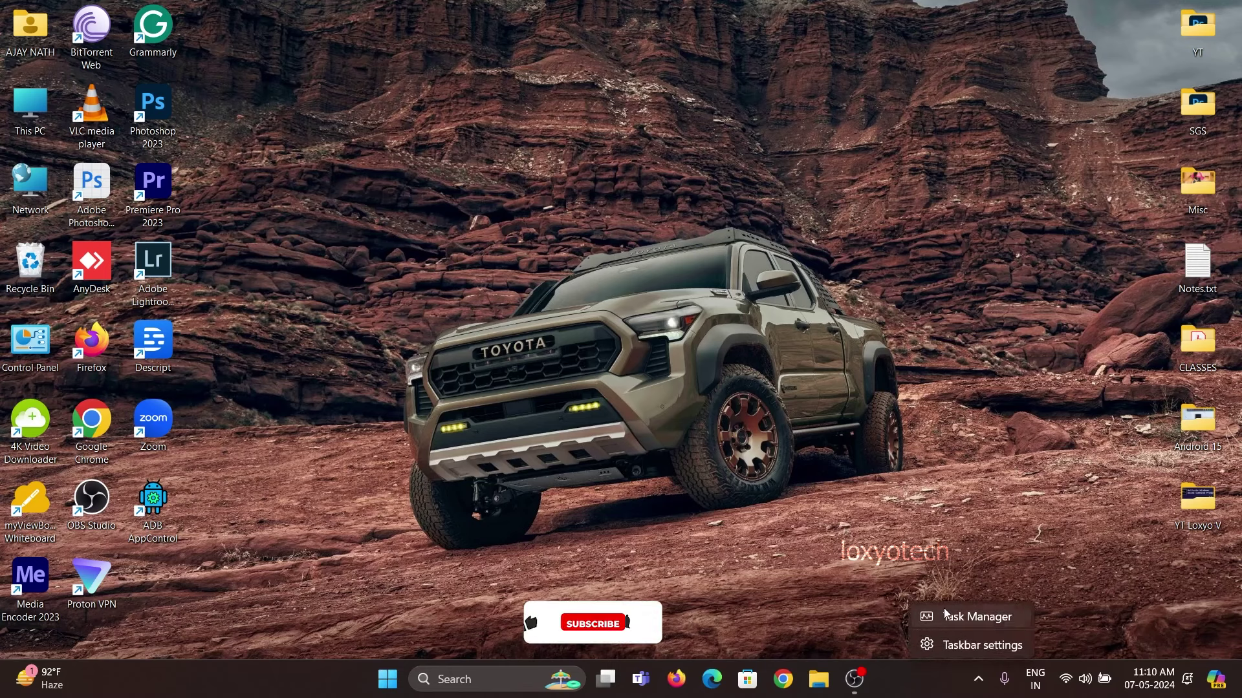
click(977, 618)
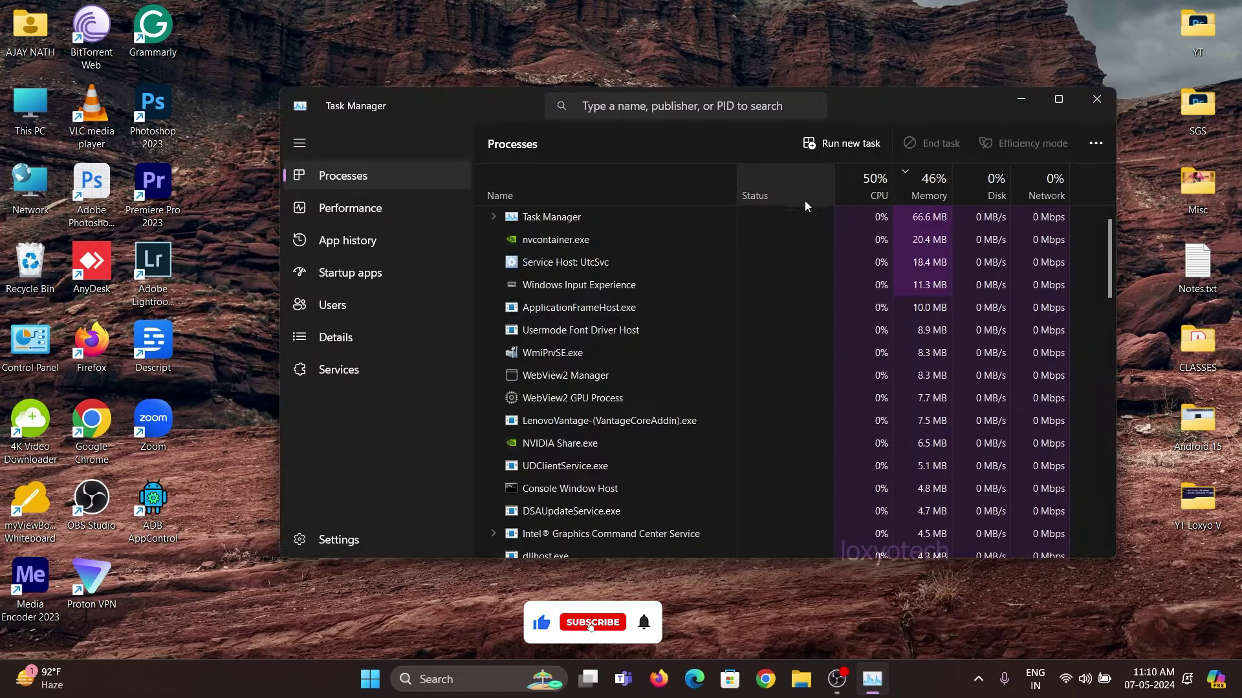
click(409, 210)
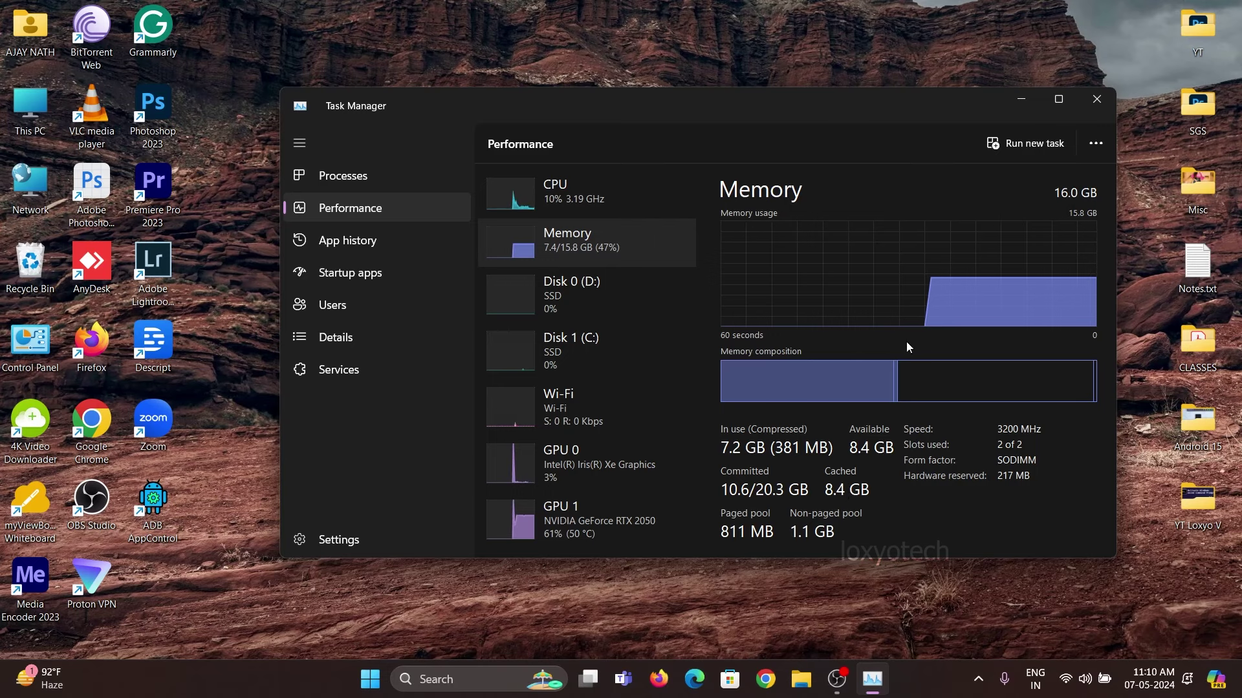
Close Task Manager and search Google in Chrome for 'ram map'.
click(1097, 99)
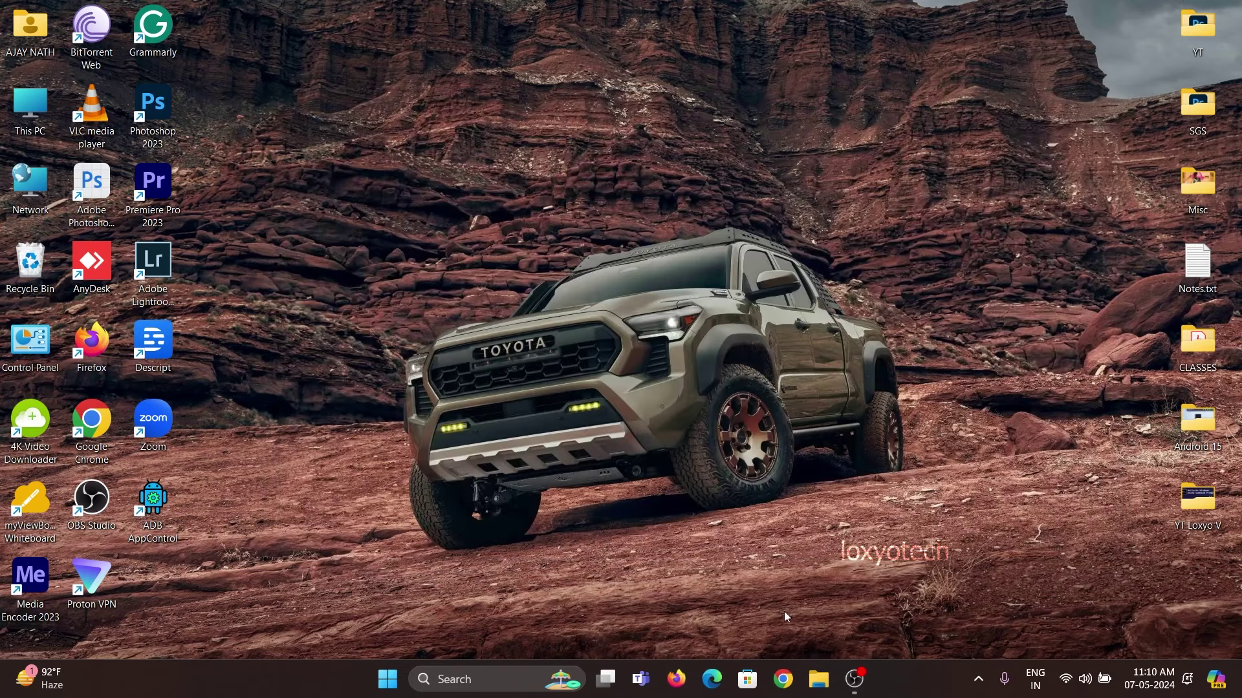
click(783, 679)
click(512, 350)
text(ra)
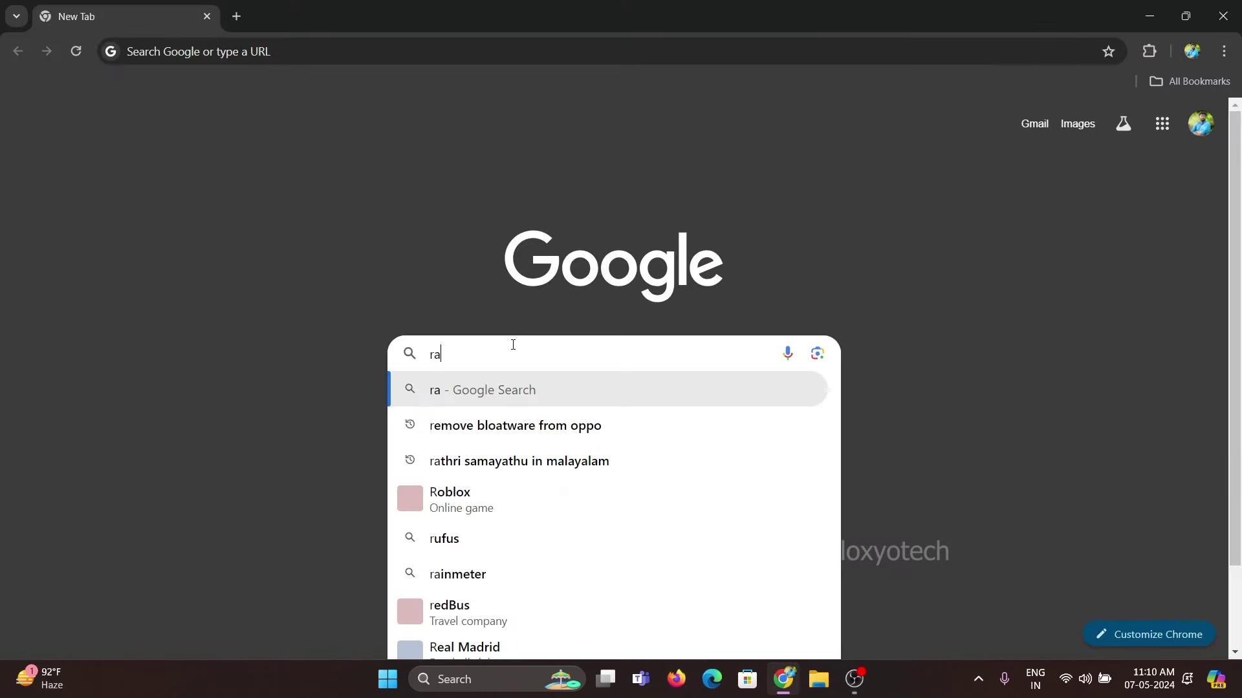
text(m map)
click(514, 396)
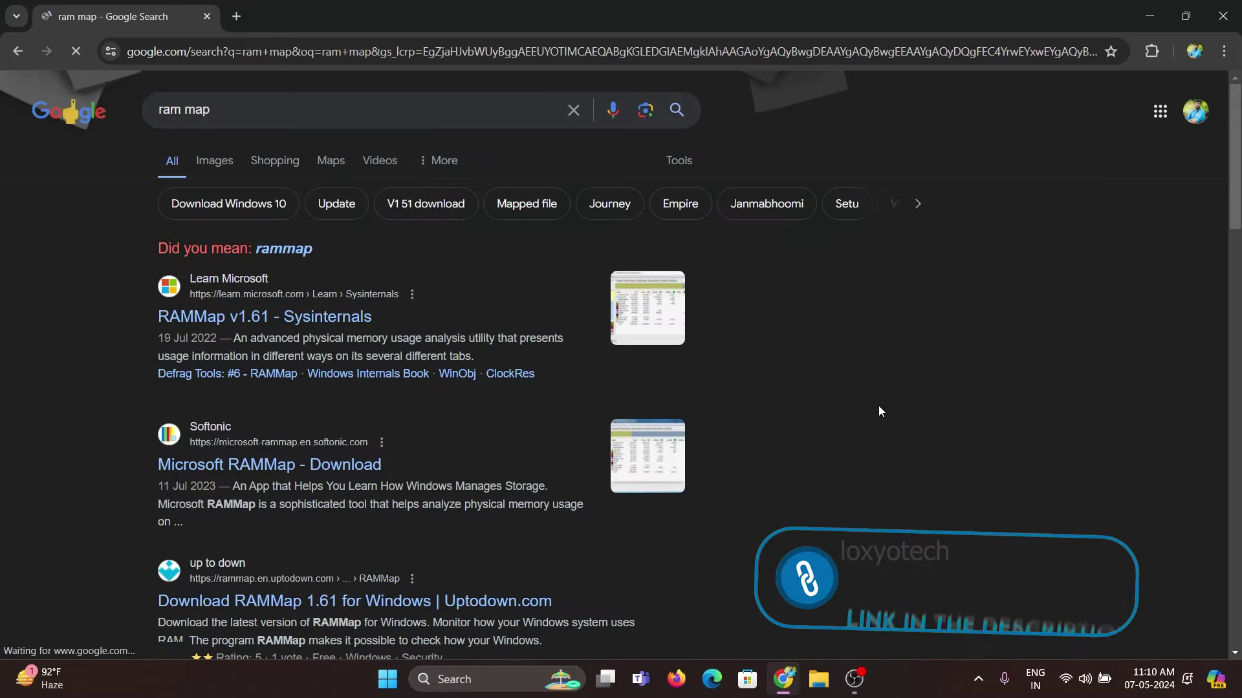
Download RAMMap.zip from the RAMMap v1.61 page on Microsoft Learn.
click(207, 324)
drag(211, 113, 59, 116)
click(186, 140)
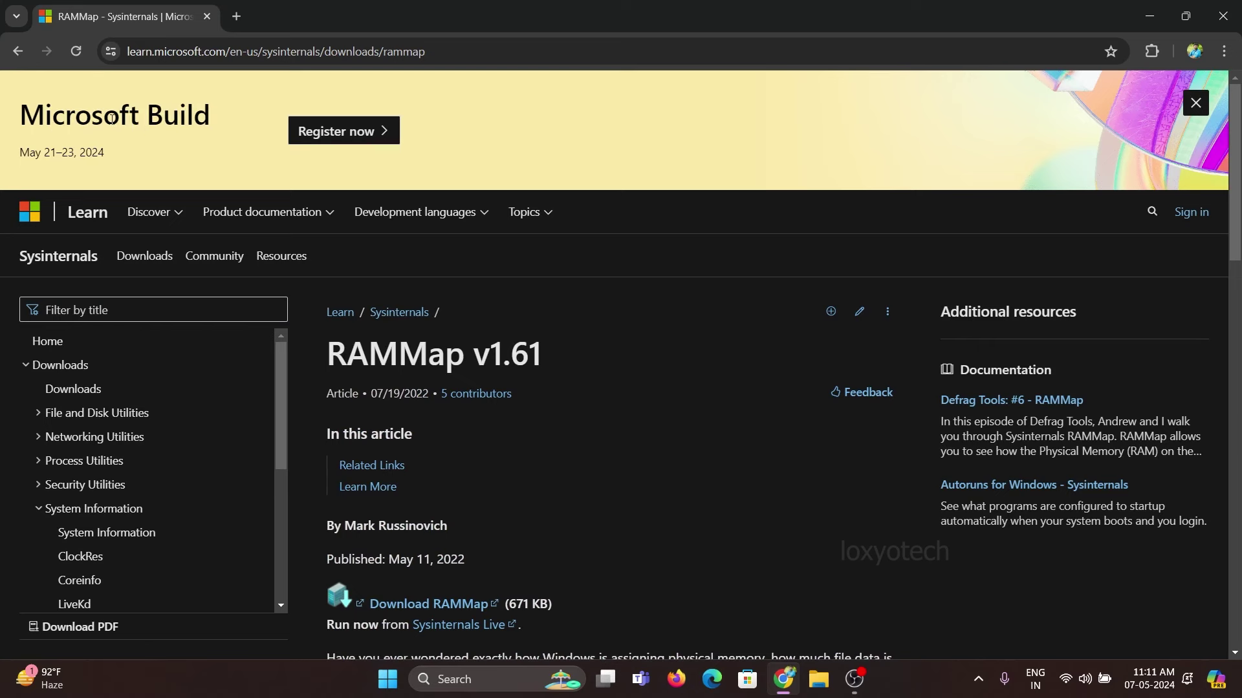
scroll(633, 439, down, 2)
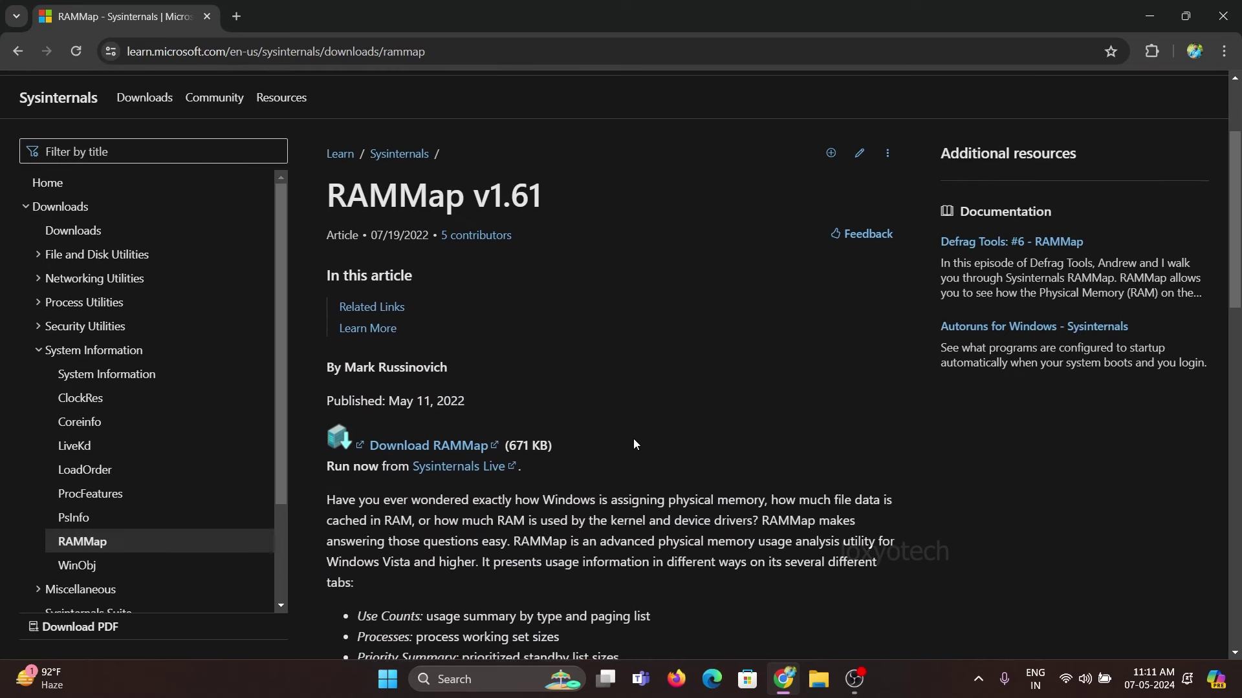
click(450, 443)
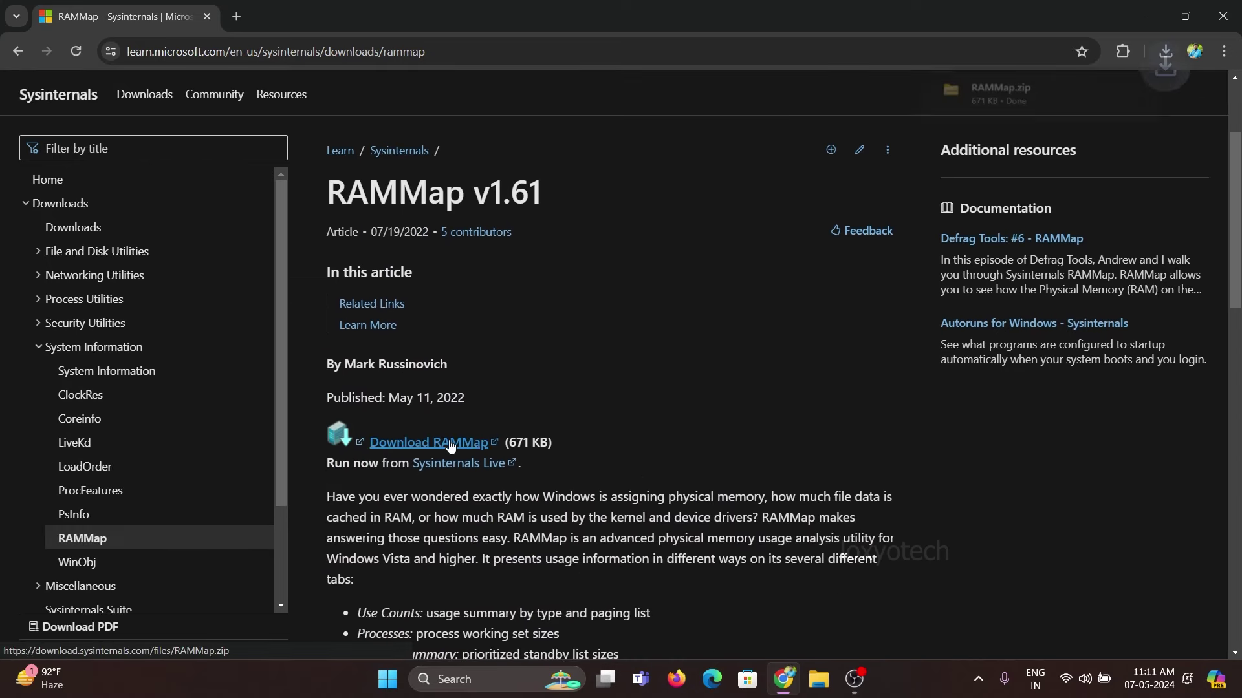
Extract RAMMap.zip into a RAMMap folder and run RAMMap.exe as administrator.
mouse_move(1080, 107)
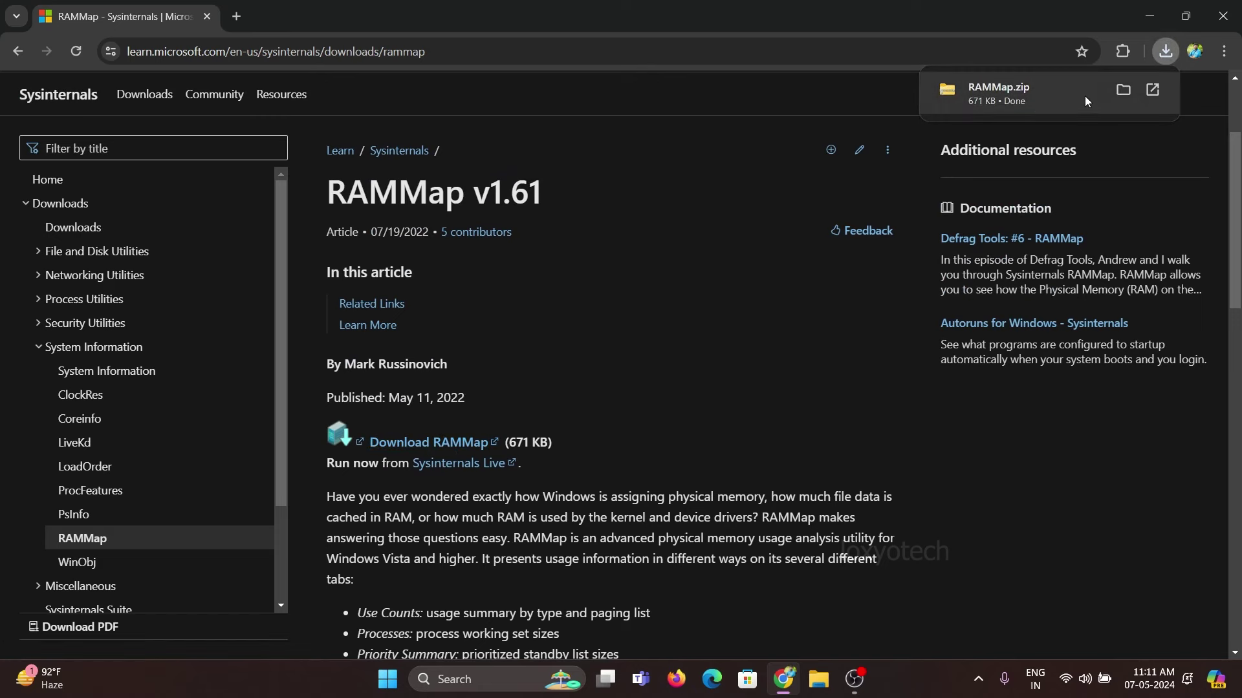
click(1122, 90)
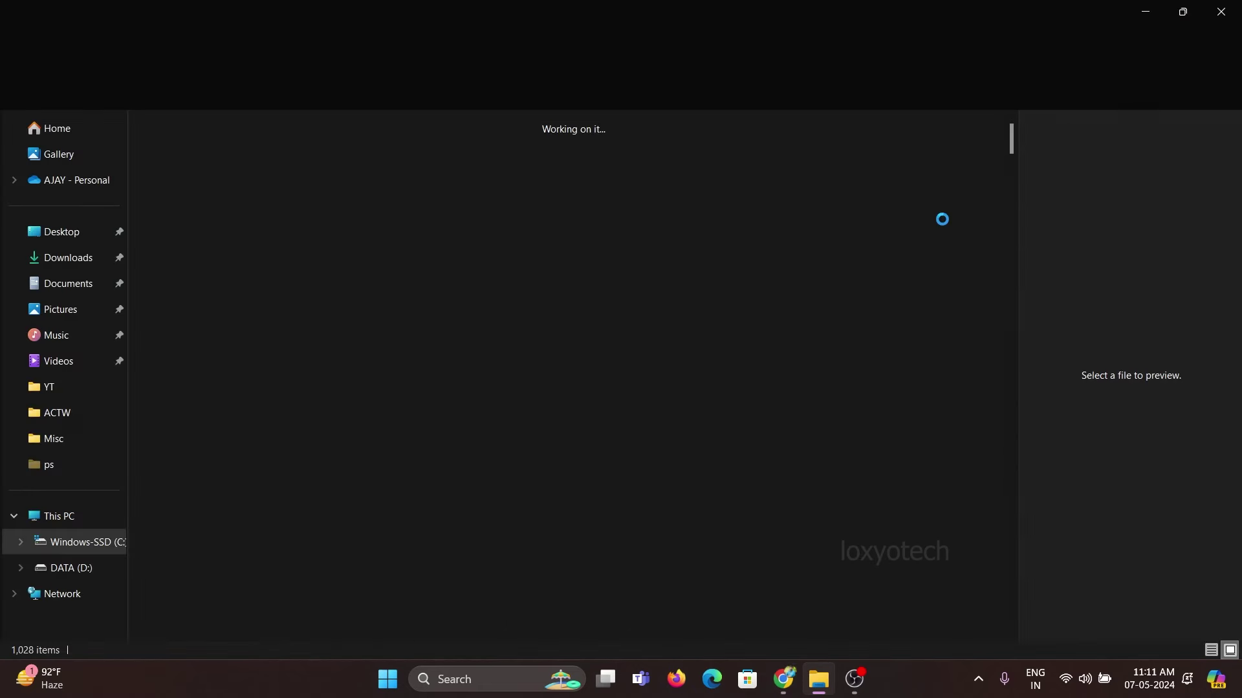
right_click(188, 181)
click(479, 550)
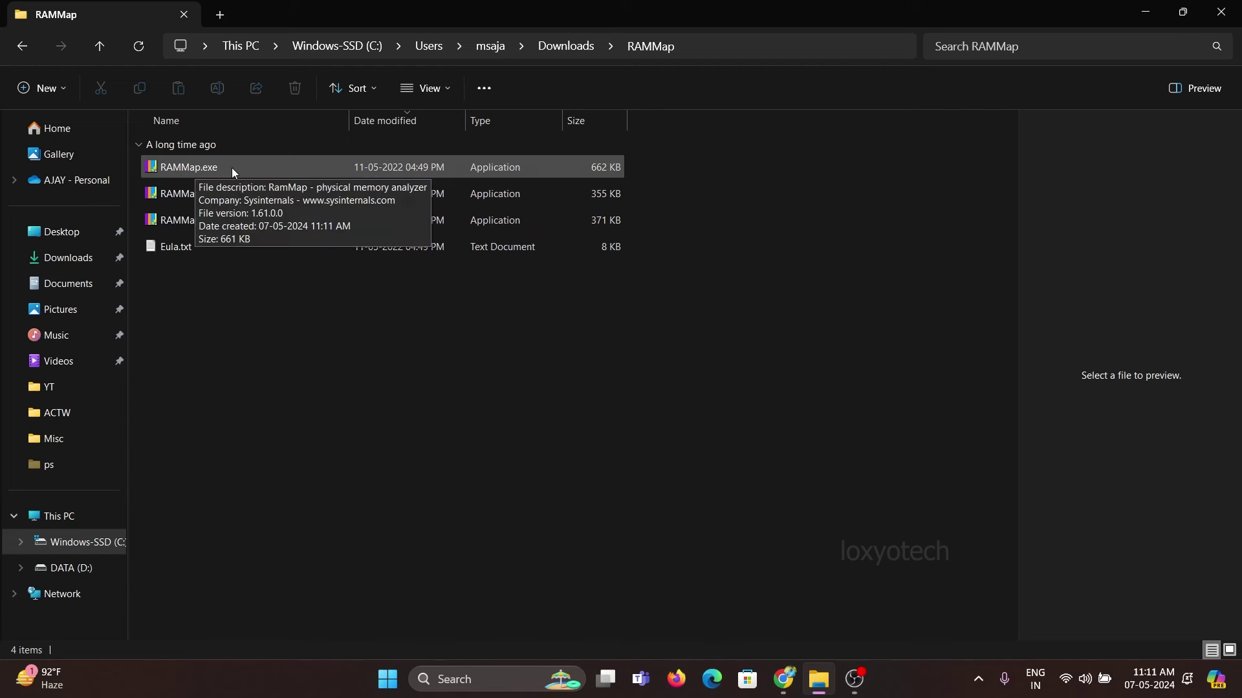
right_click(194, 167)
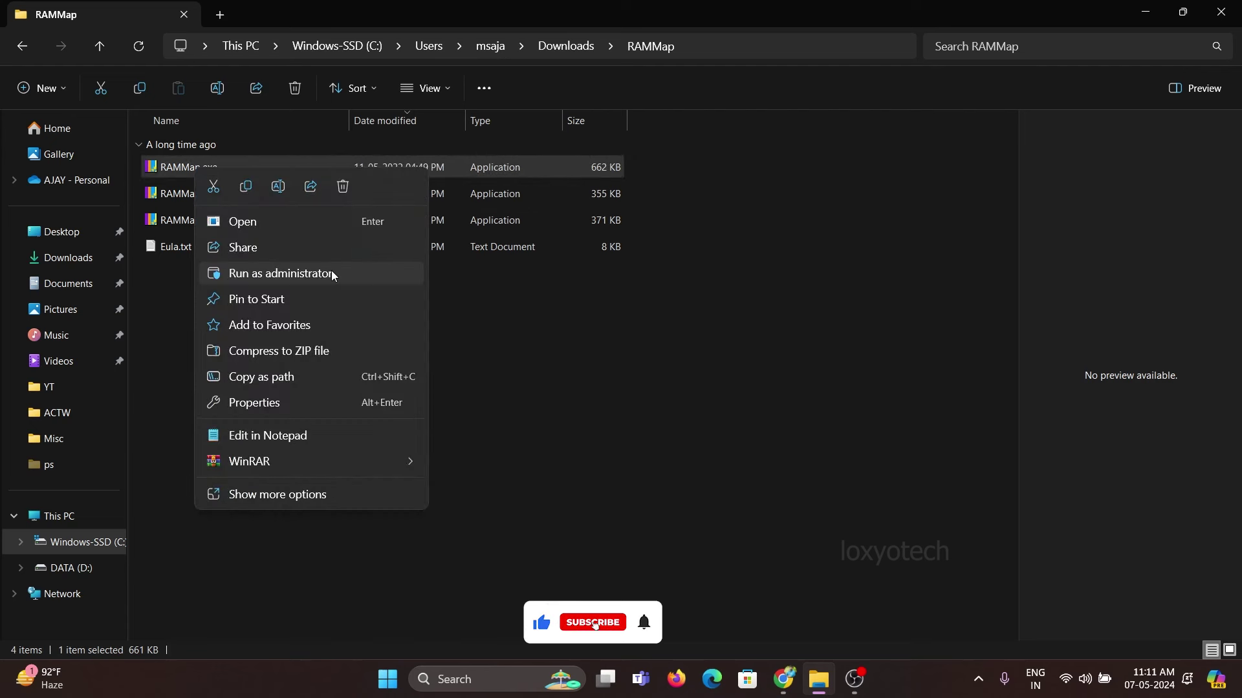
click(346, 272)
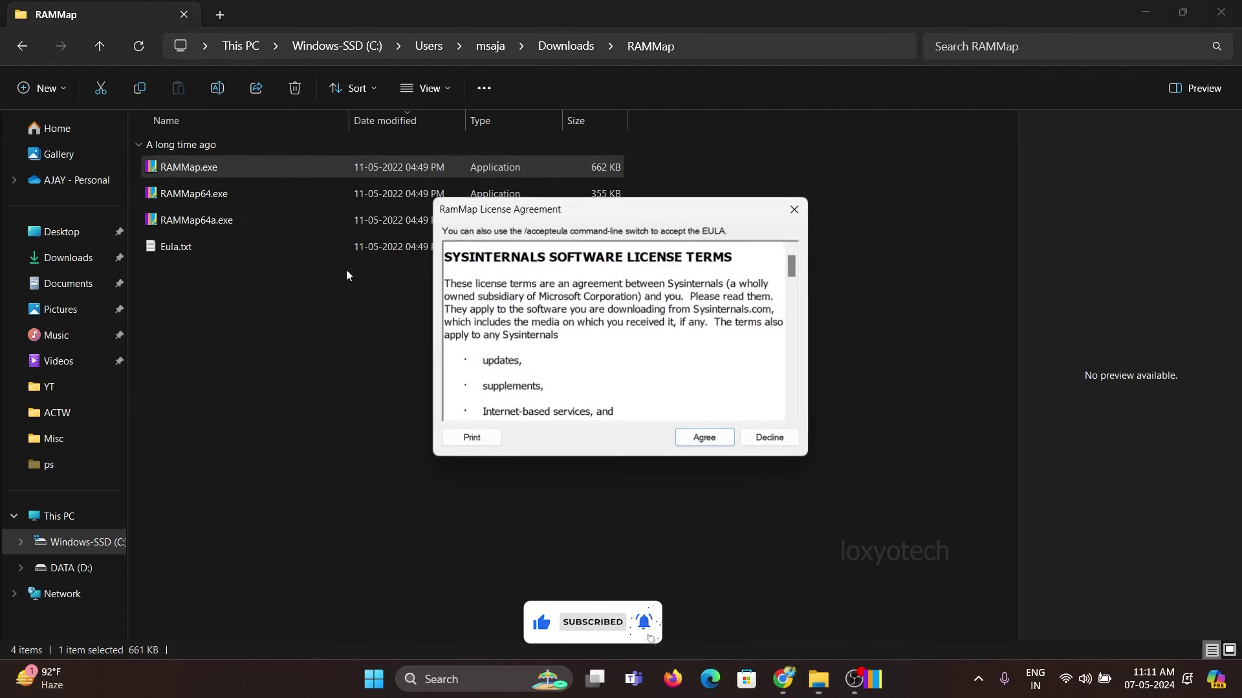
Accept the RAMMap license, minimize File Explorer and Chrome, and move RAMMap right.
click(699, 443)
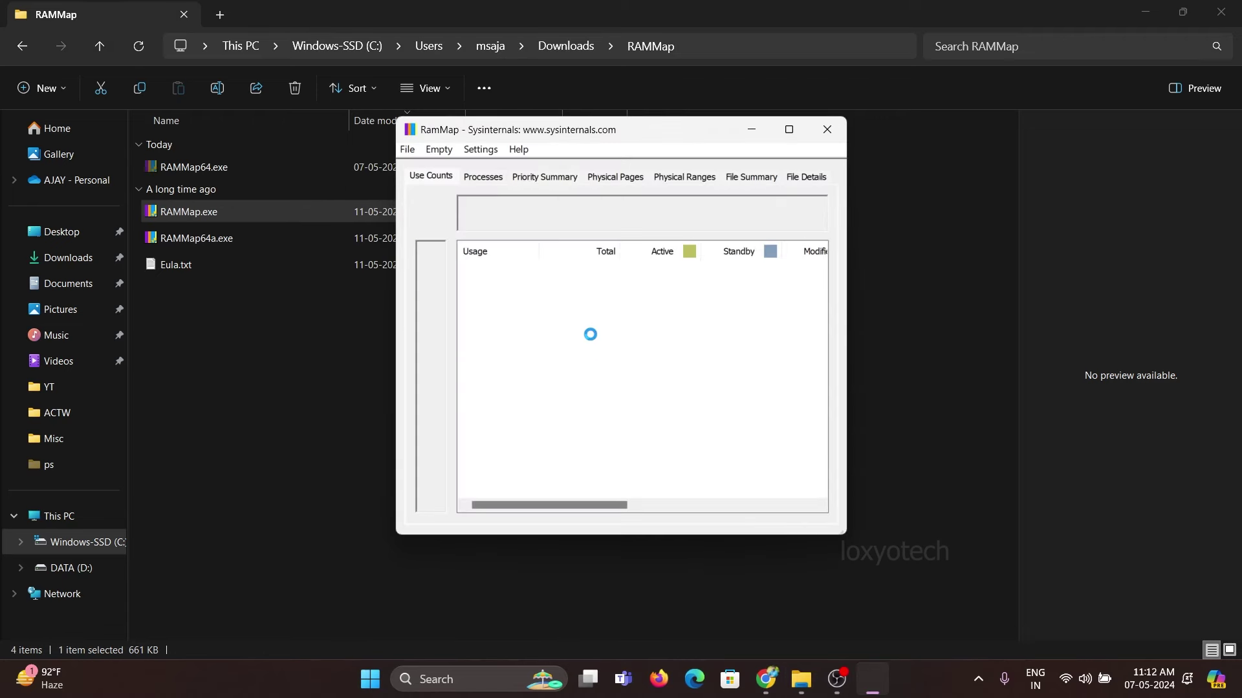
click(1143, 14)
click(1146, 16)
drag(679, 130, 1027, 135)
Place Task Manager's Memory view, showing 7.0 GB cached, beside RAMMap.
right_click(919, 674)
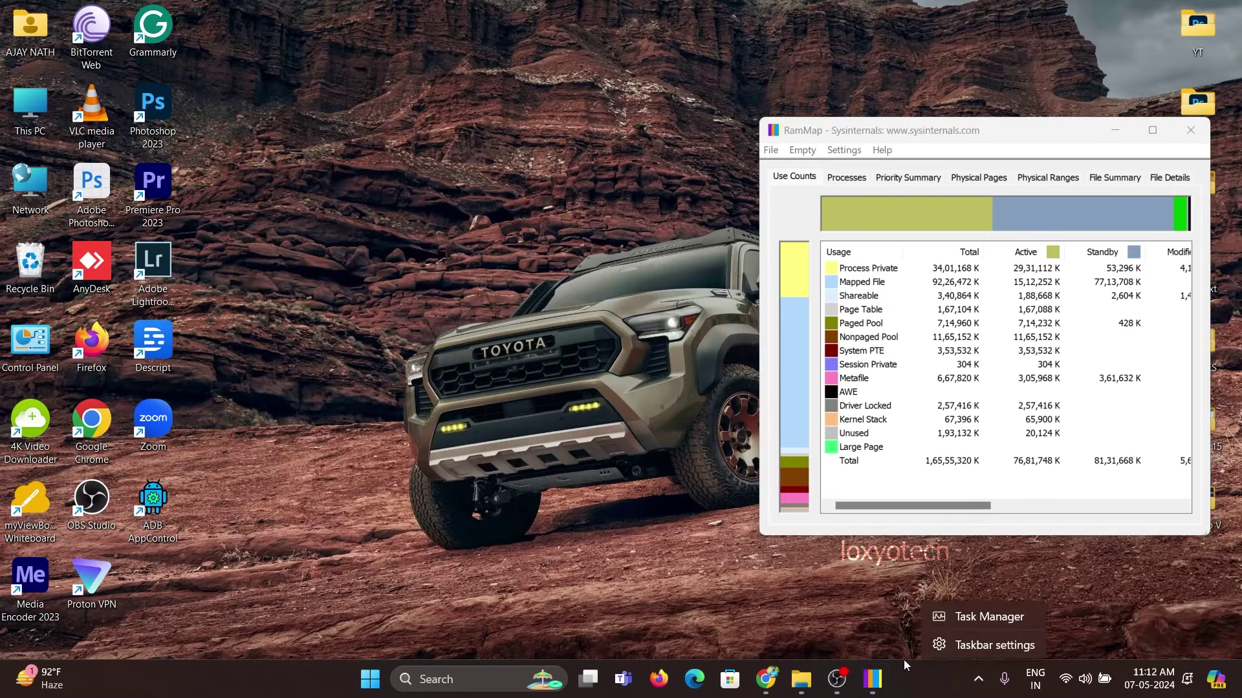
click(1002, 619)
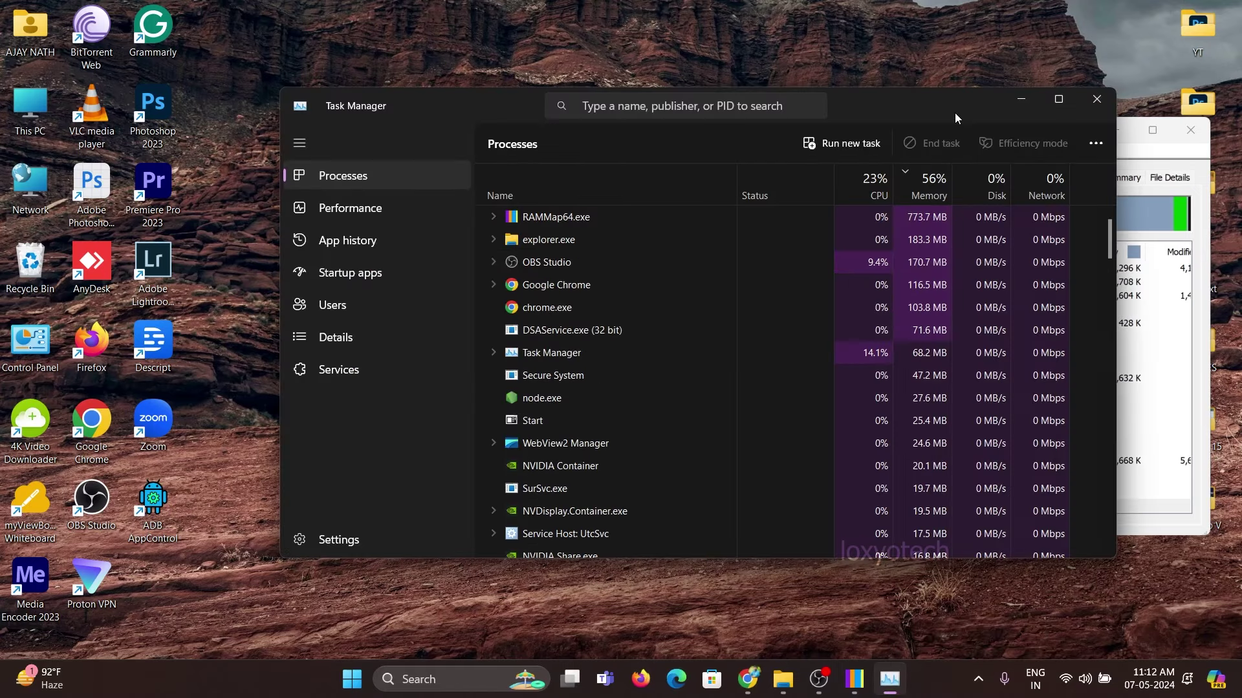
click(338, 218)
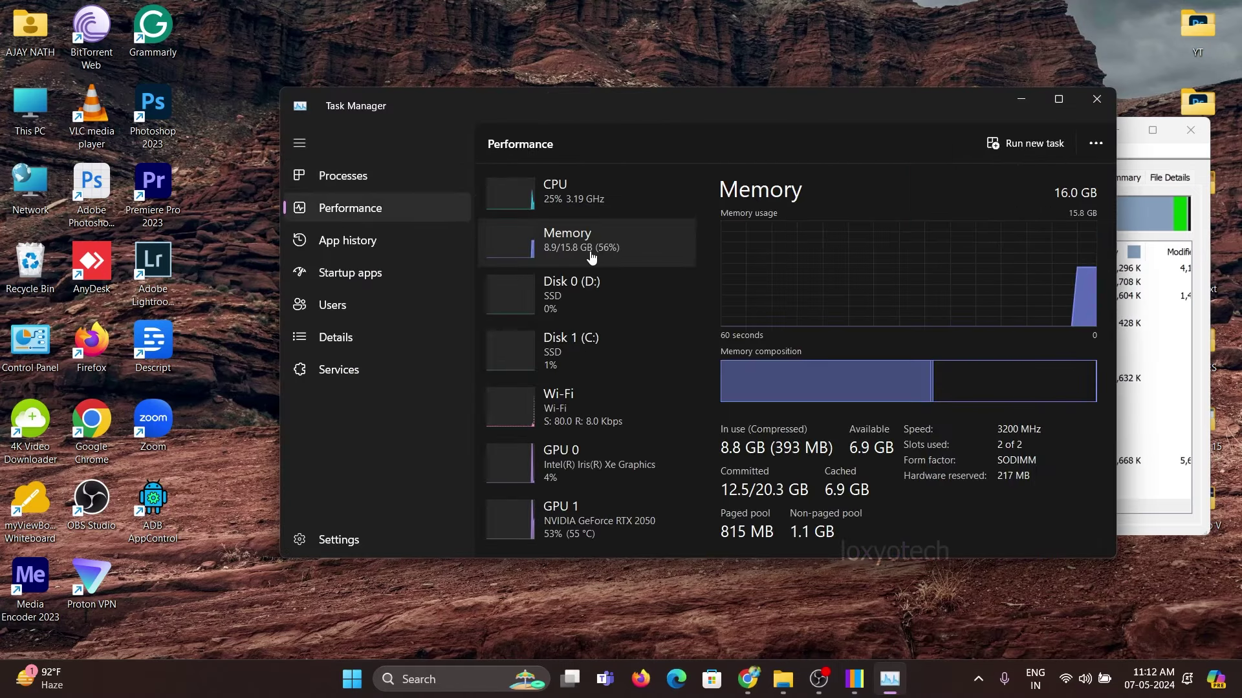
drag(948, 103, 668, 86)
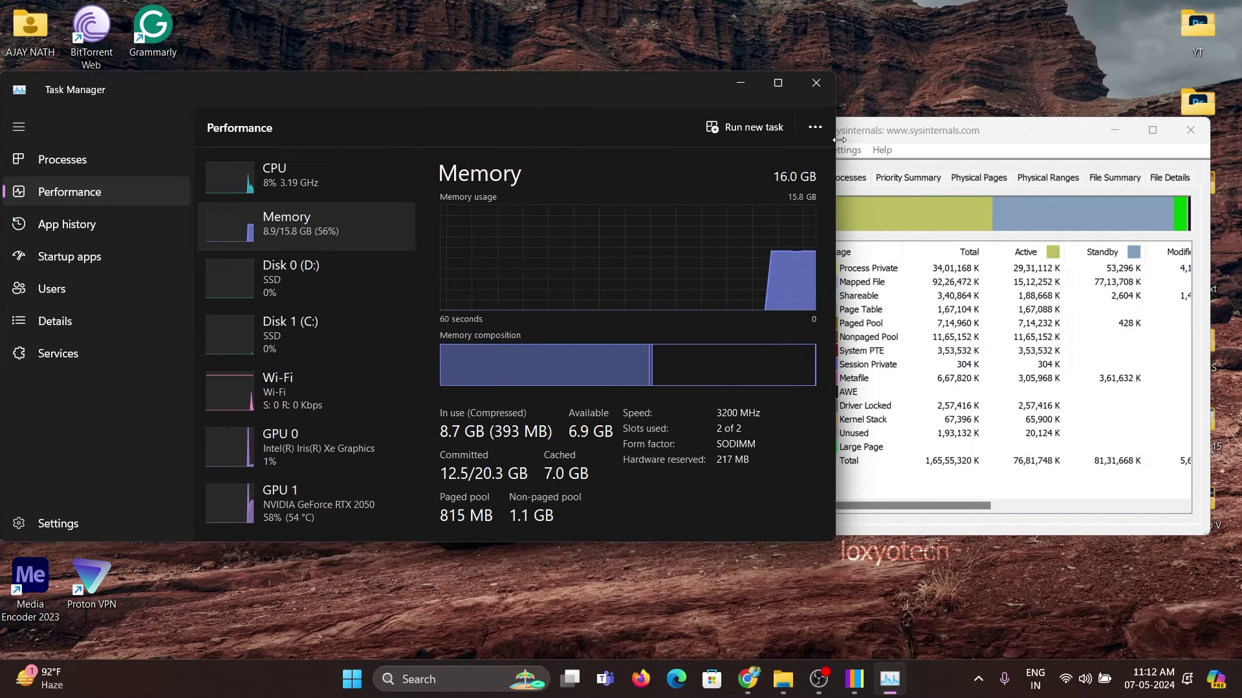
drag(836, 148, 756, 161)
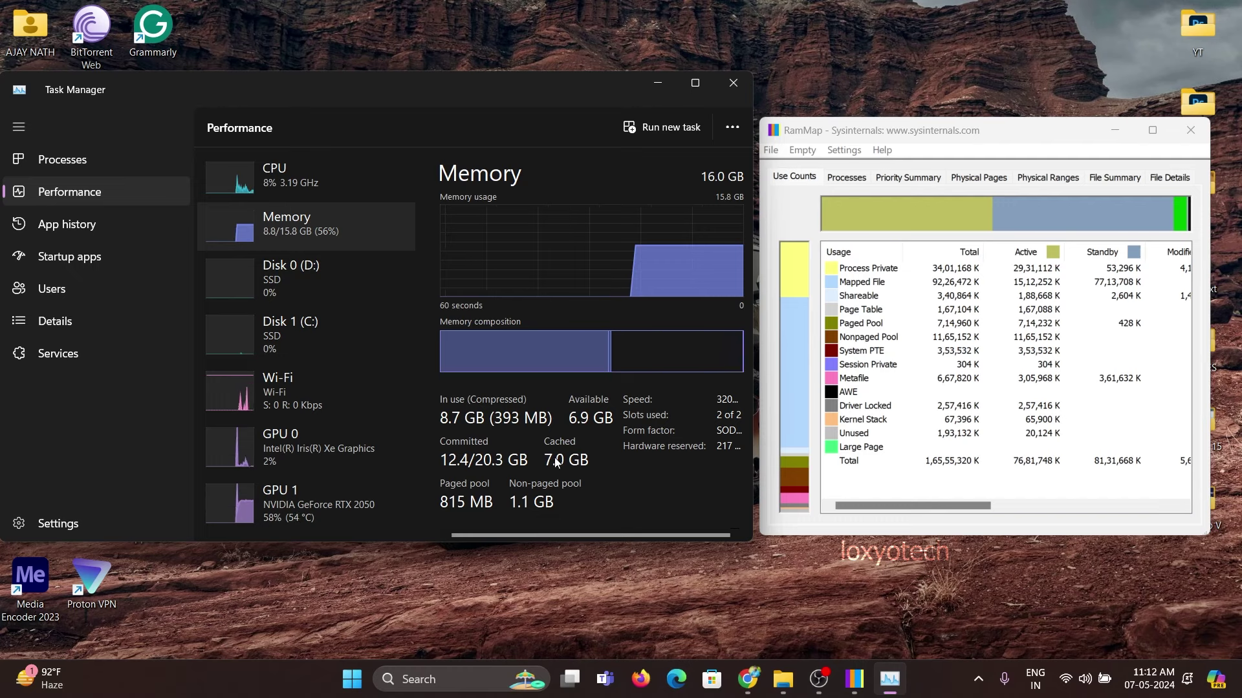
Empty RAMMap's standby list so cached memory drops from 7.0 GB to about 188 MB, then close Task Manager.
click(801, 150)
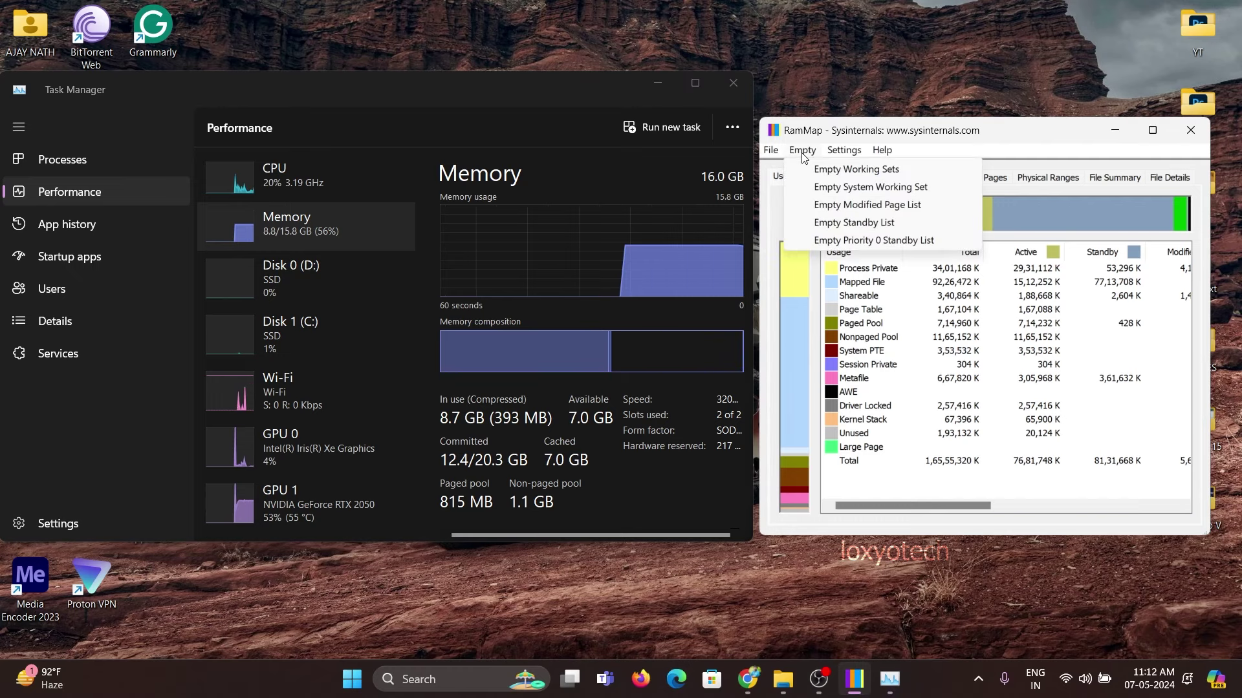
click(898, 224)
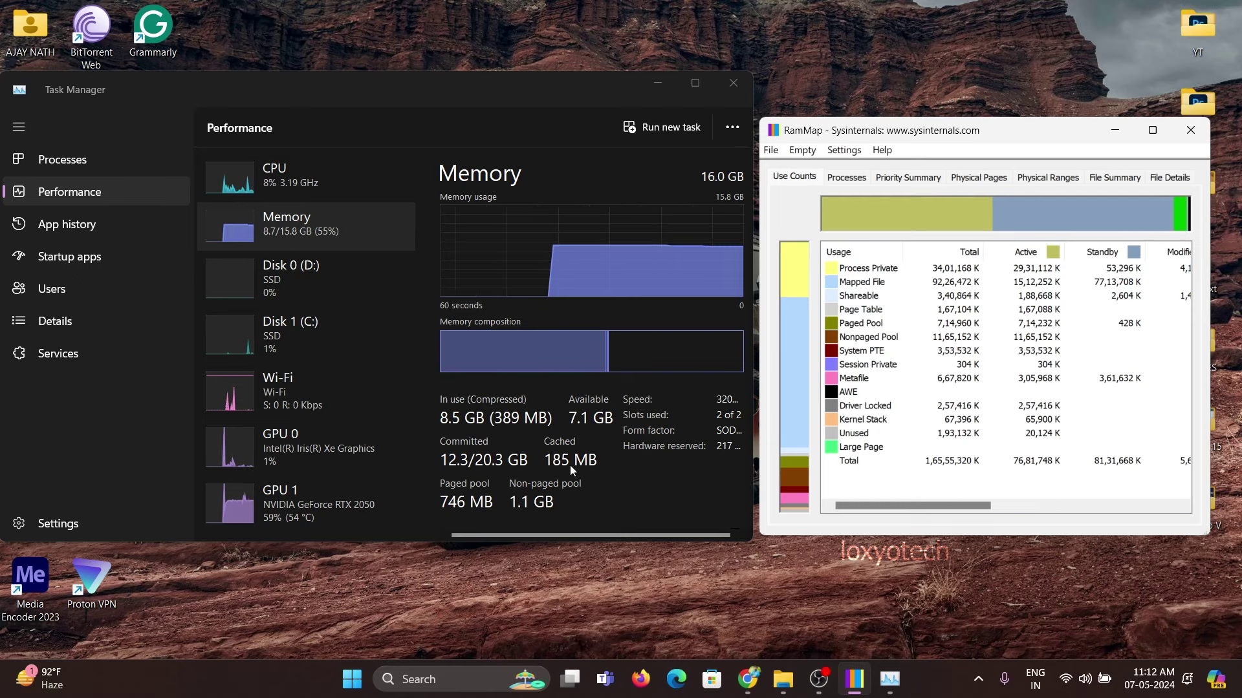
click(807, 156)
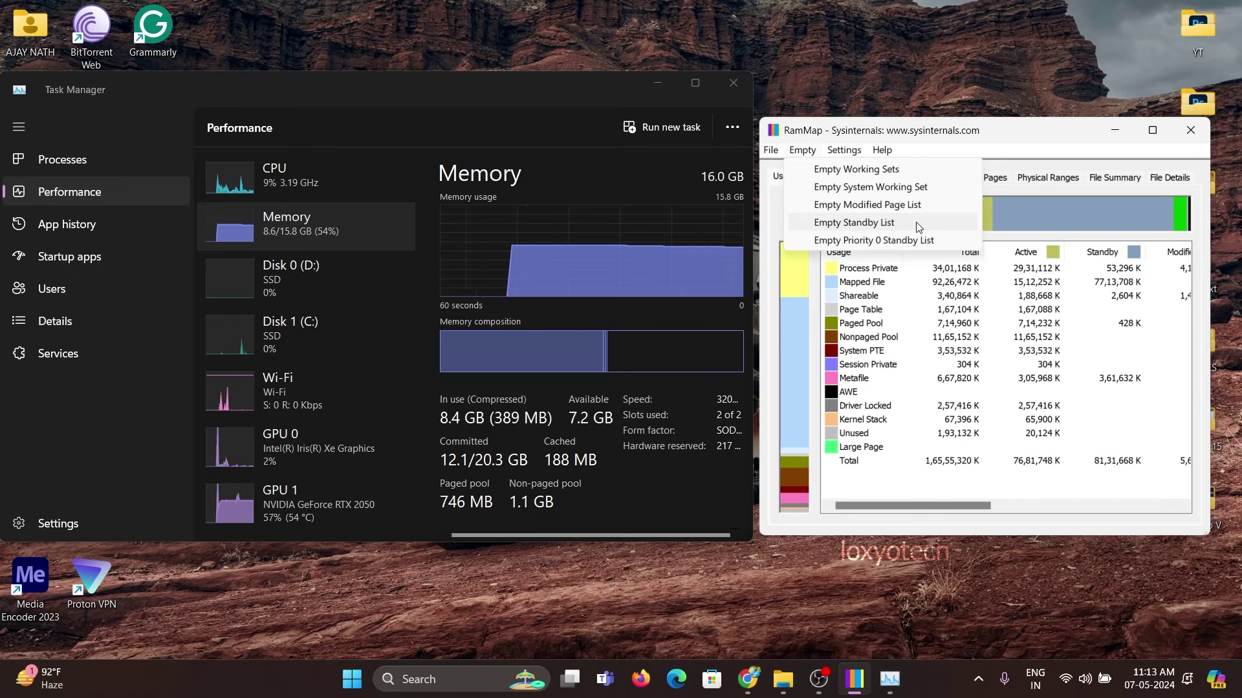
click(505, 97)
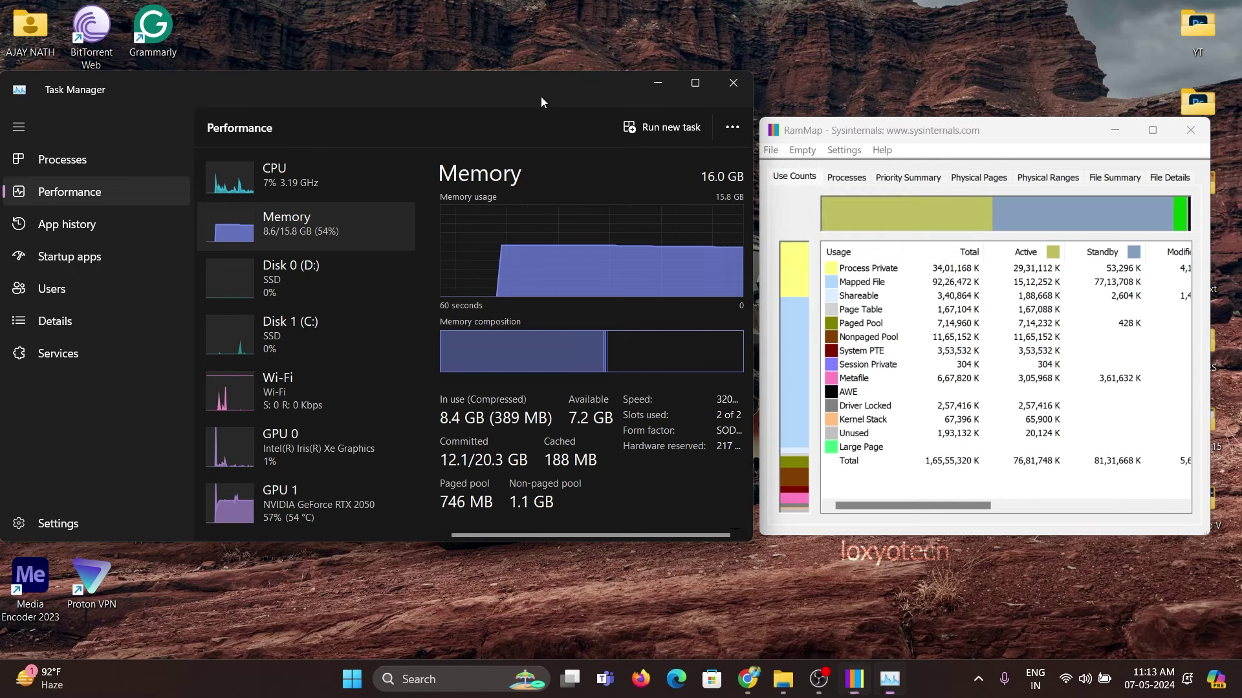
click(771, 150)
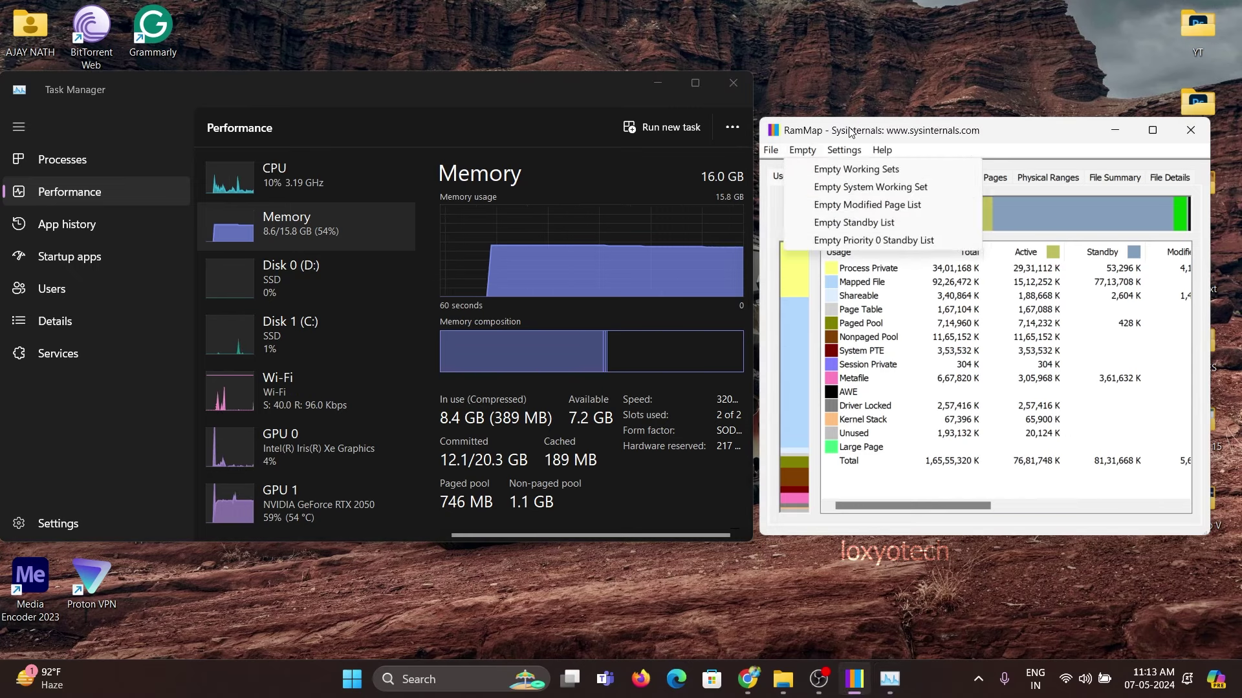
click(744, 89)
click(744, 88)
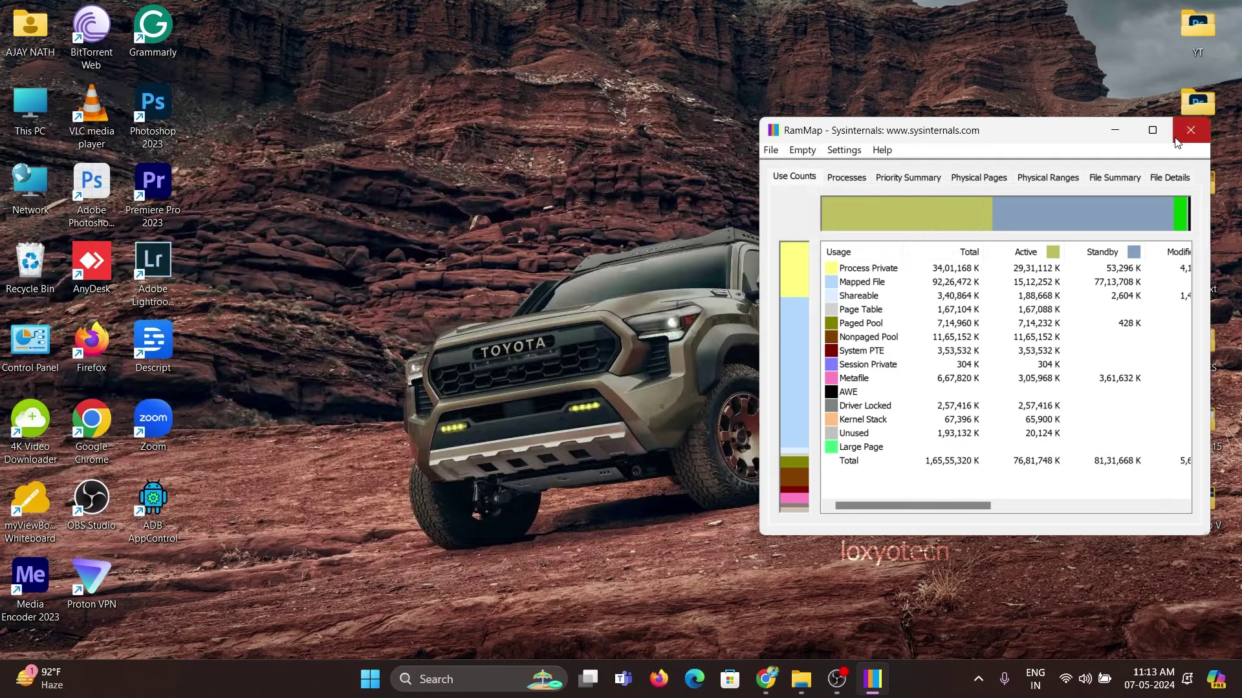
Close RAMMap and refresh the desktop.
click(1190, 130)
right_click(735, 191)
click(781, 262)
Search the Start menu for 'ram' and show the launch options for RAMMap.exe.
click(381, 685)
click(382, 687)
click(374, 696)
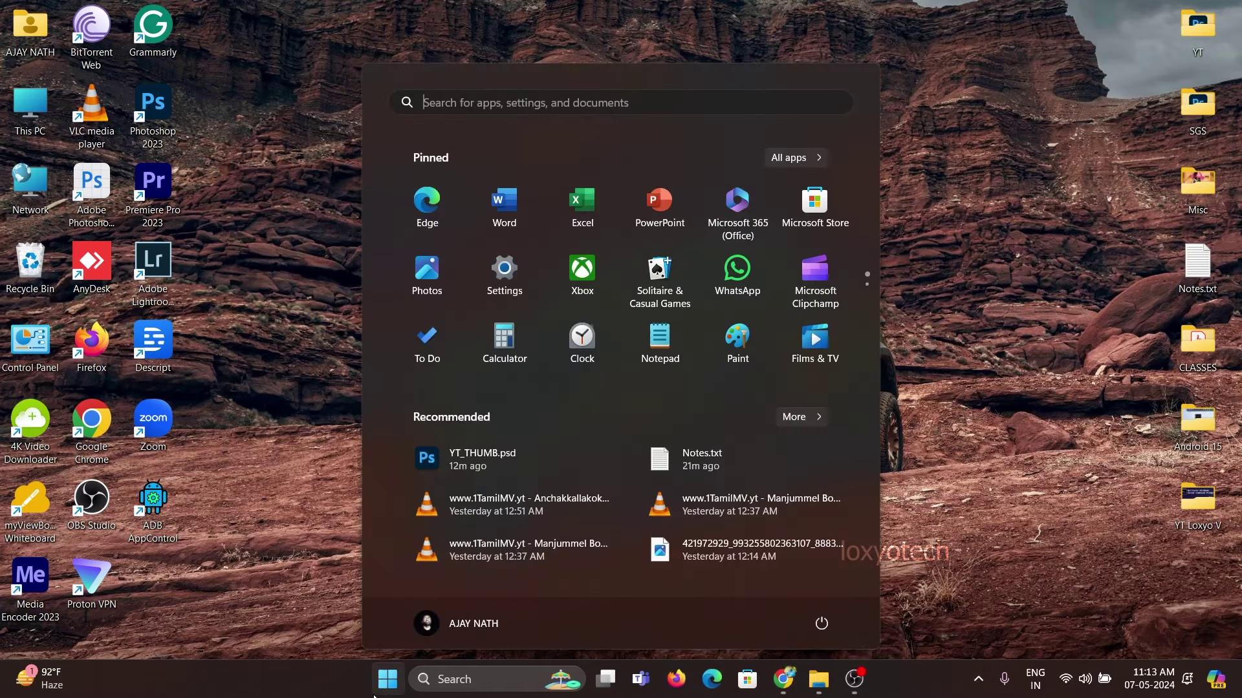
text(ram)
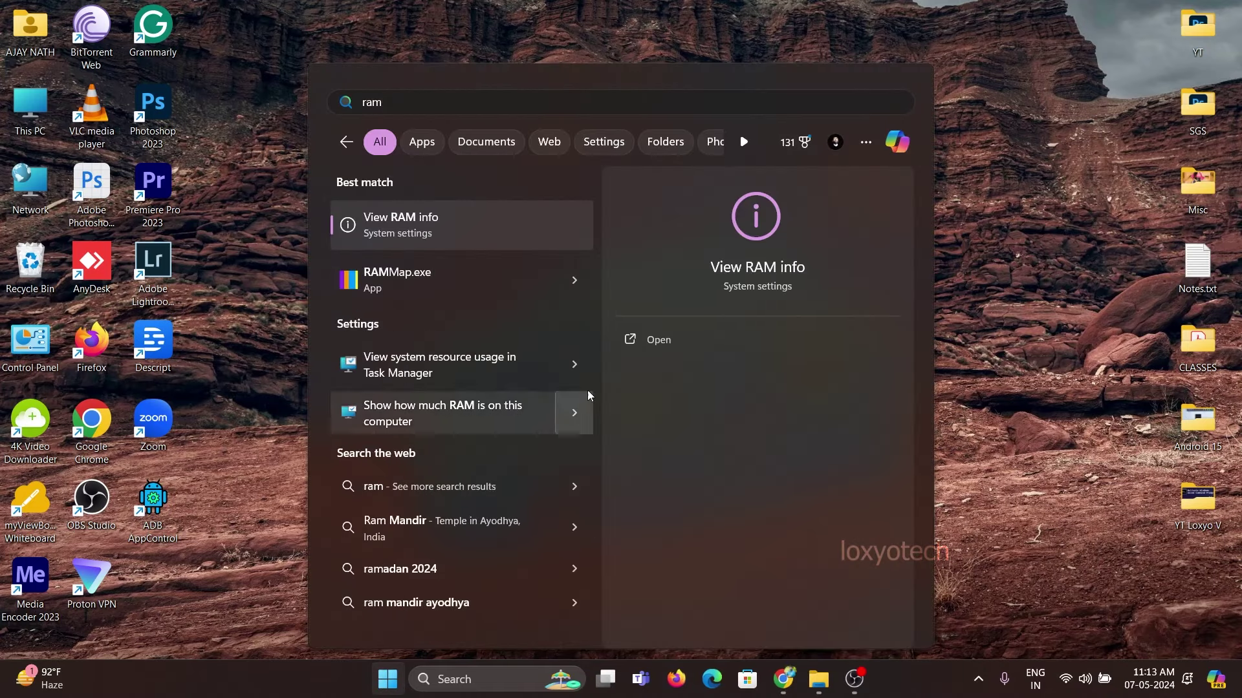
click(587, 288)
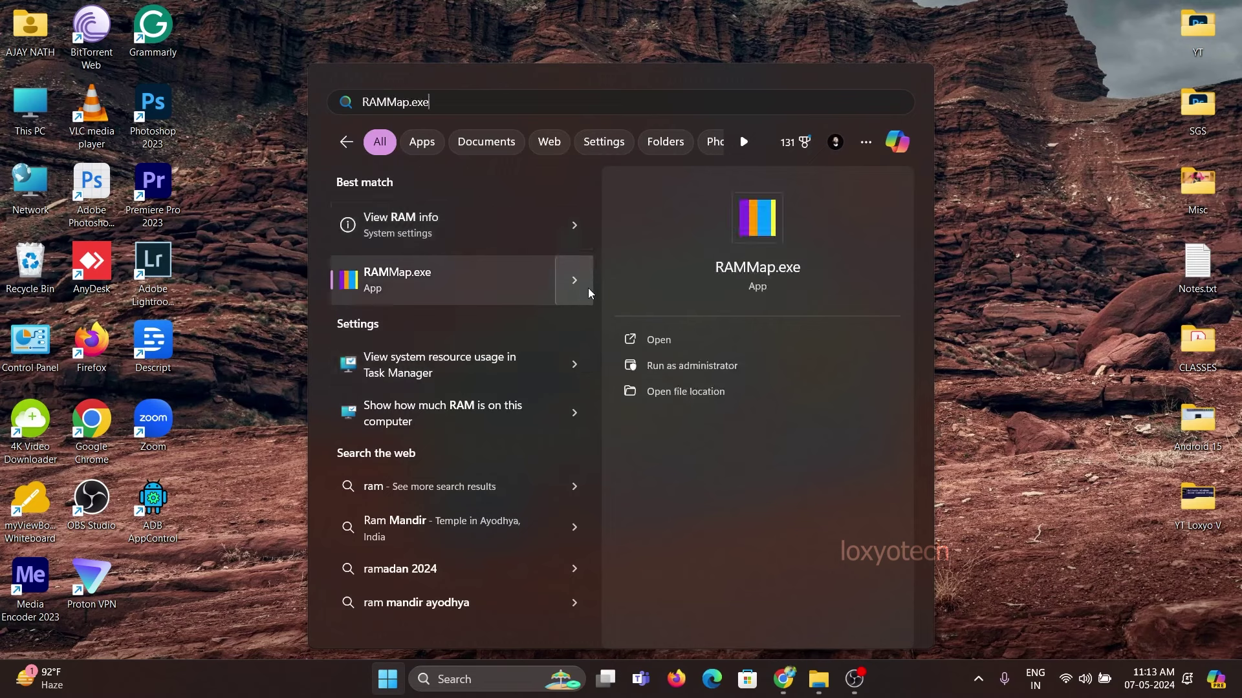